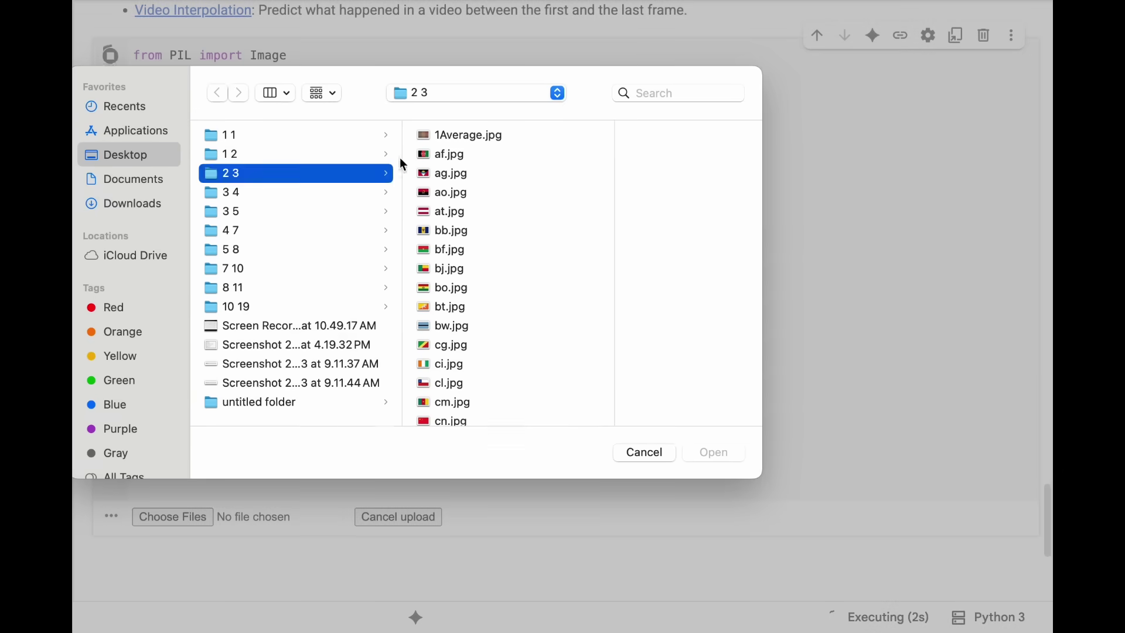
- Select all 87 flag images in the '2 3' folder for upload
click(444, 137)
key(super+a)
- Confirm the upload of the selected 2:3 flag images into the notebook
click(708, 450)
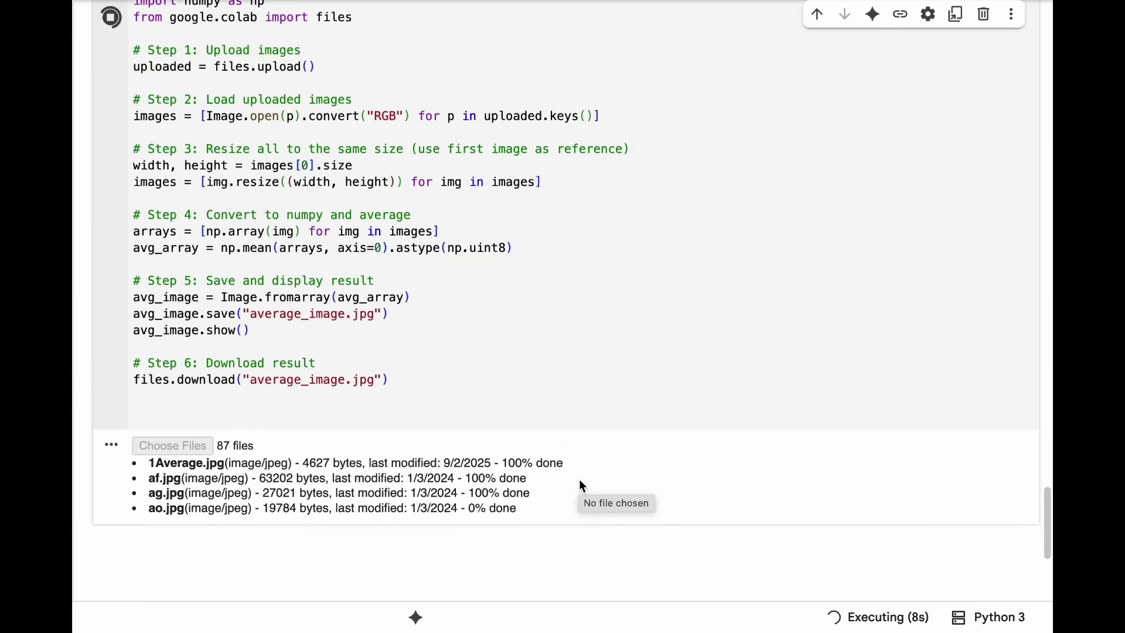
scroll(858, 360, up, 5)
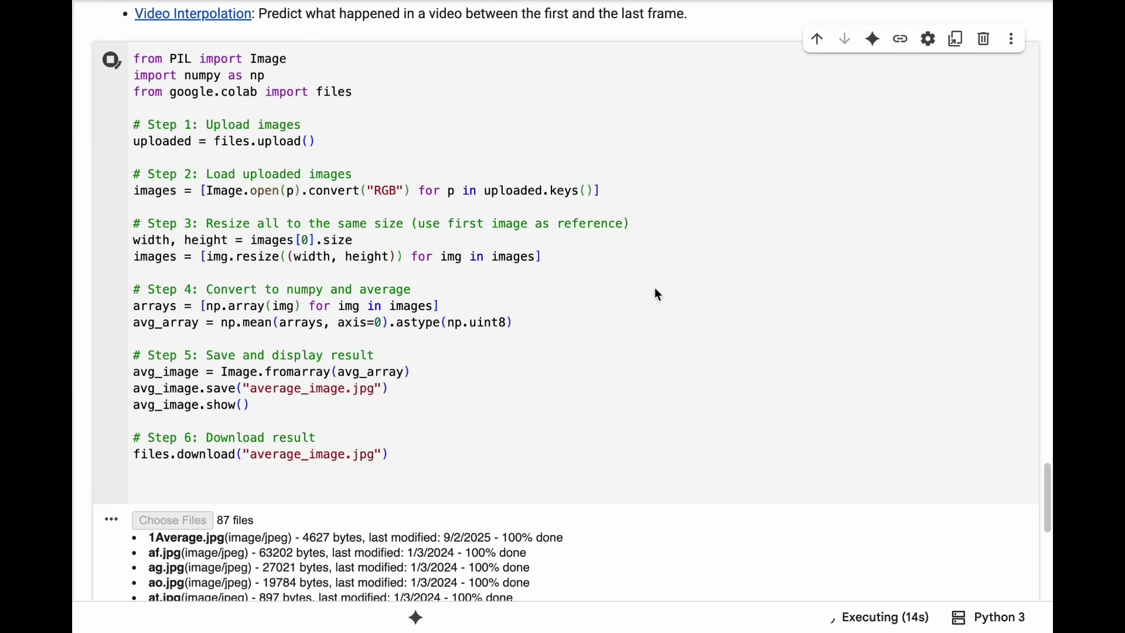
scroll(613, 364, down, 10)
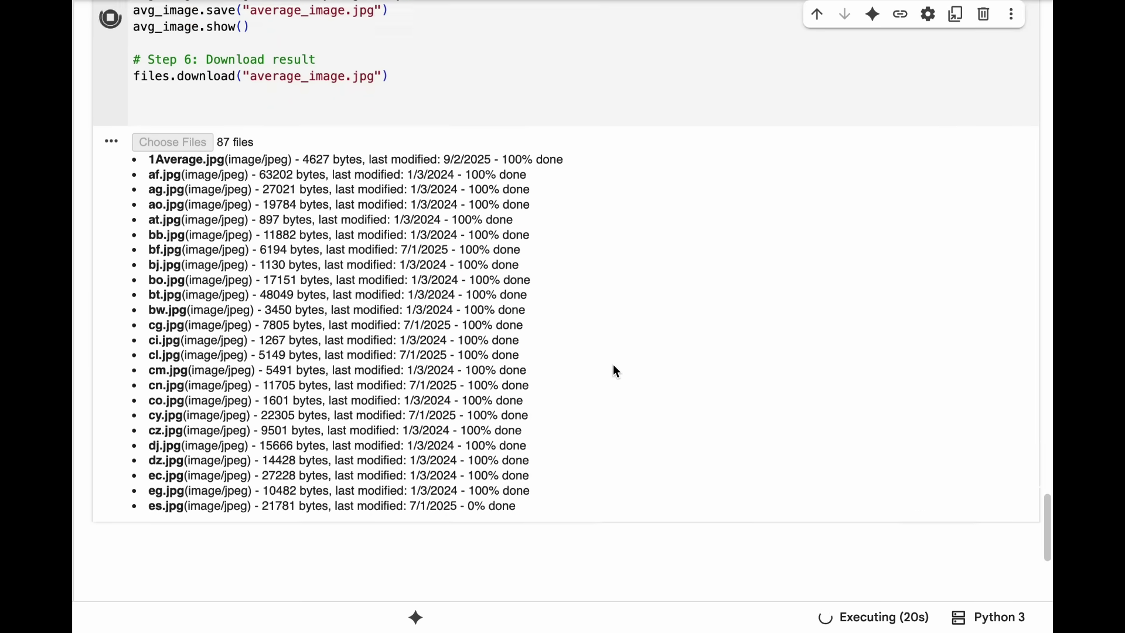